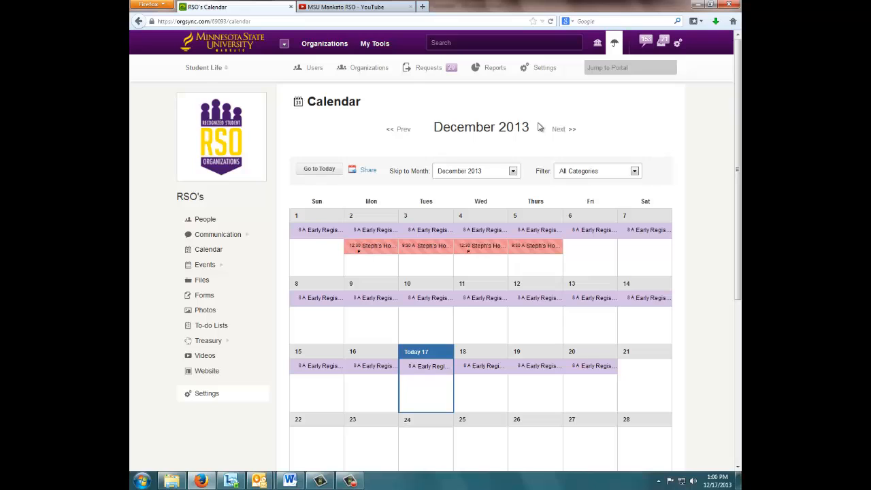
Step: Start creating a new event on January 6, 2014 from the RSO's calendar
{"action": "left_click", "coordinate": [559, 129]}
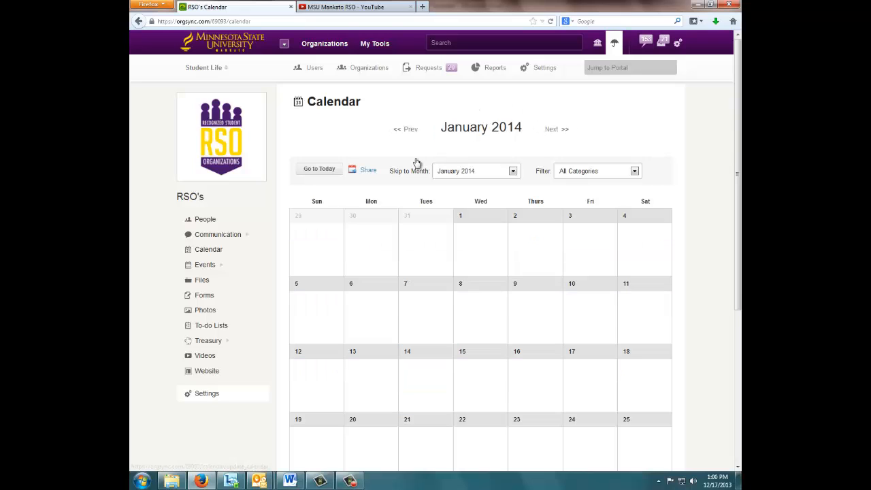
{"action": "left_click", "coordinate": [371, 287]}
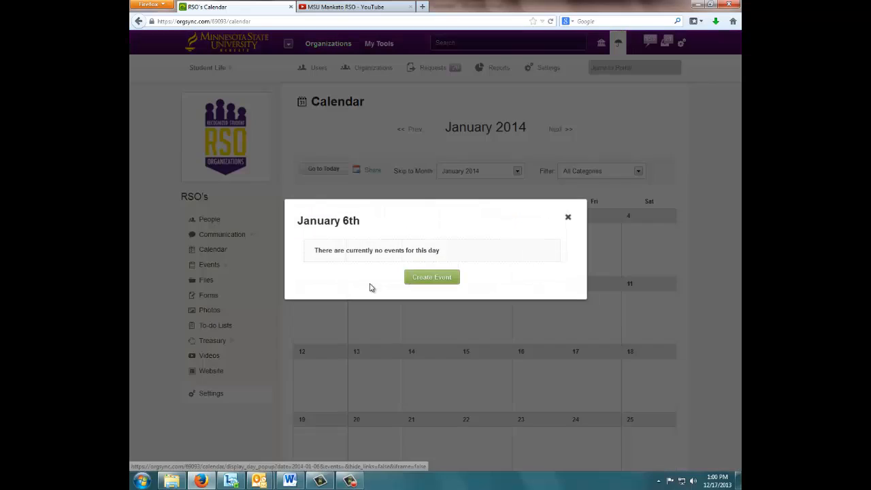
{"action": "left_click", "coordinate": [432, 280]}
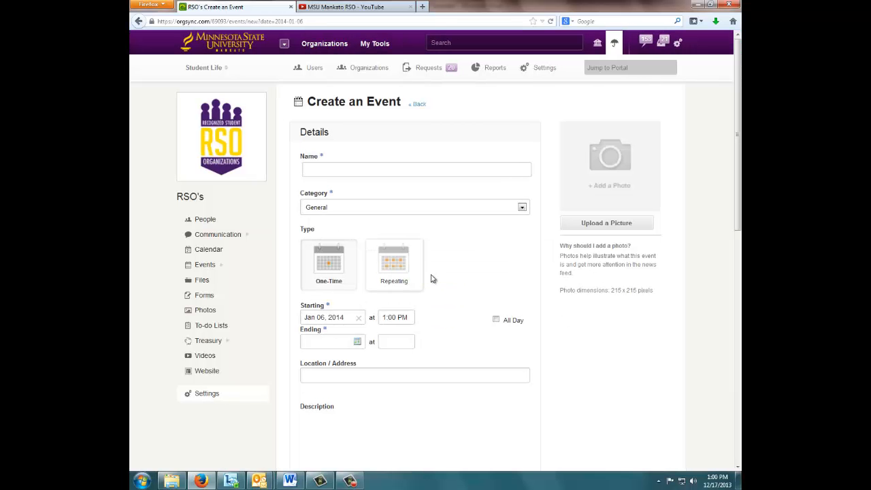
Step: Name the new event "RSO Staff Meeting"
{"action": "scroll", "coordinate": [431, 279], "scroll_direction": "down", "scroll_amount": 4}
{"action": "scroll", "coordinate": [429, 279], "scroll_direction": "down", "scroll_amount": 7}
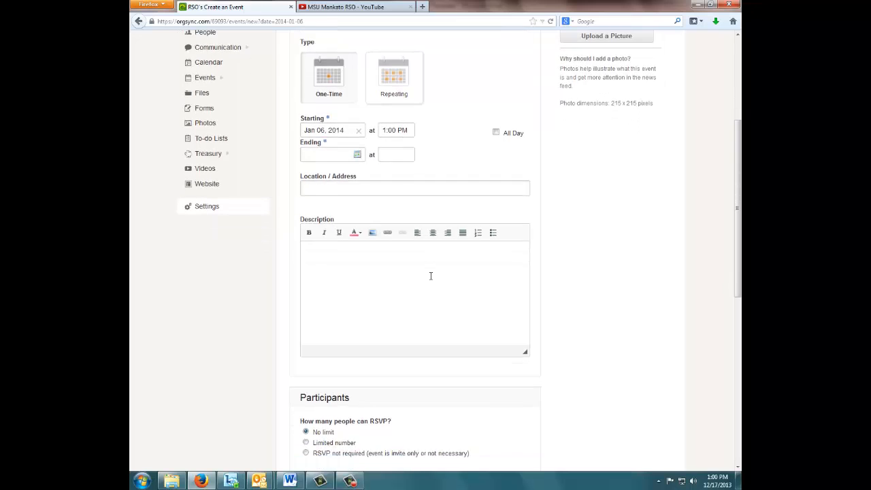
{"action": "scroll", "coordinate": [430, 279], "scroll_direction": "down", "scroll_amount": 3}
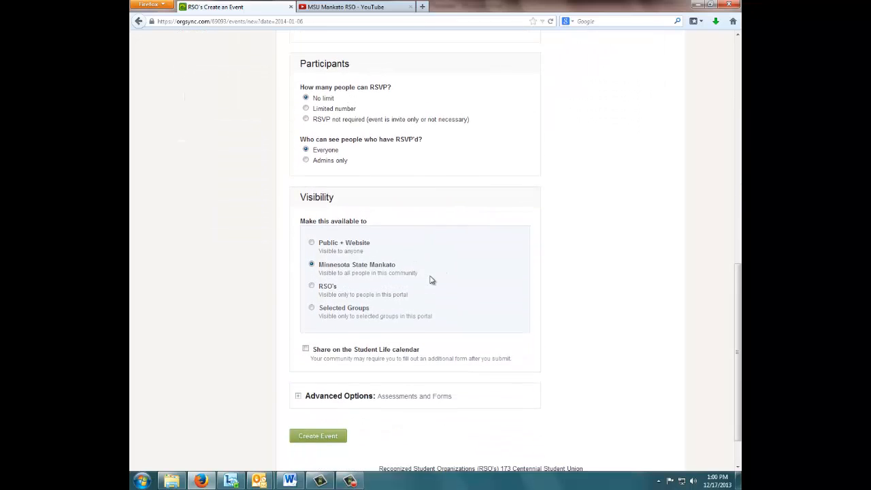
{"action": "scroll", "coordinate": [430, 280], "scroll_direction": "up", "scroll_amount": 14}
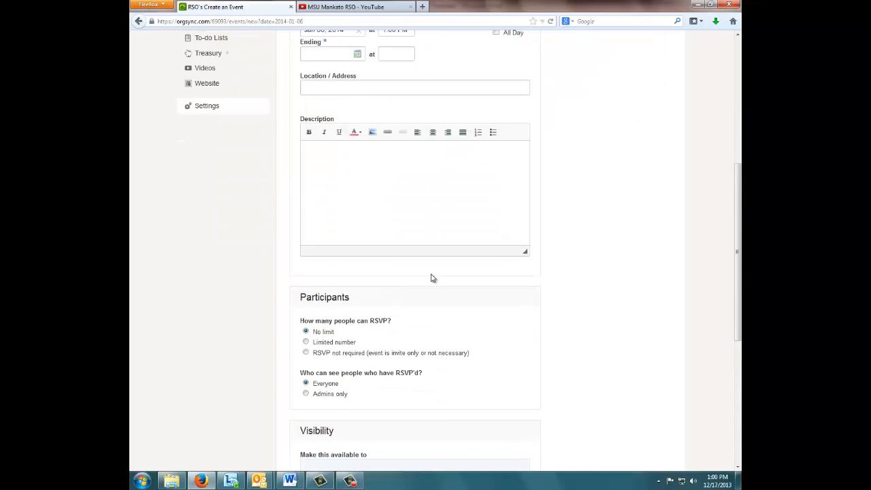
{"action": "scroll", "coordinate": [431, 278], "scroll_direction": "up", "scroll_amount": 2}
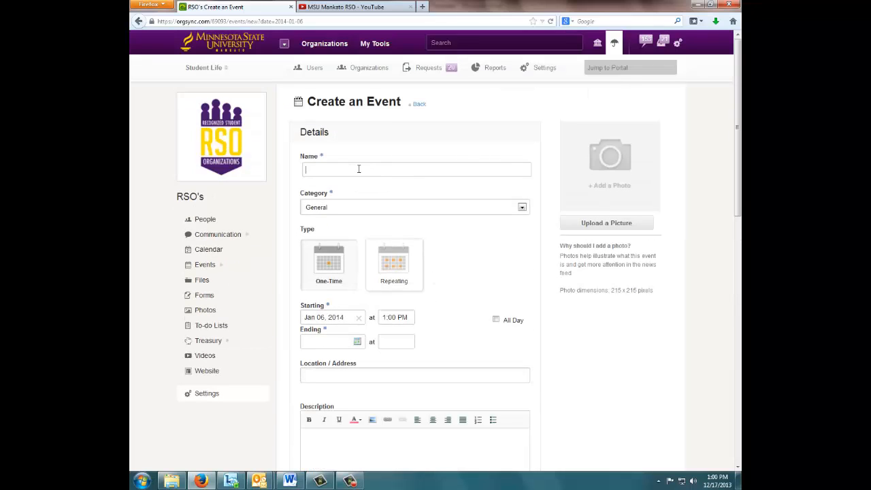
{"action": "left_click", "coordinate": [359, 169]}
{"action": "type", "text": "RS"}
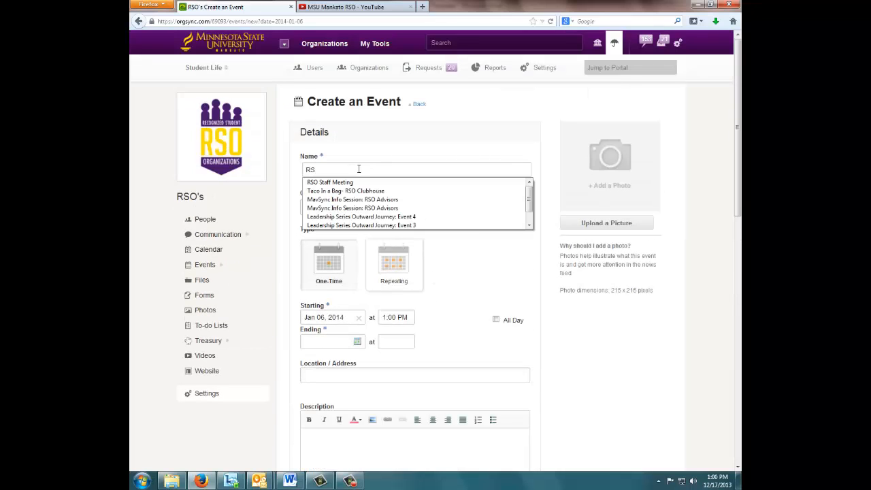
{"action": "type", "text": "O"}
{"action": "key", "text": "Return"}
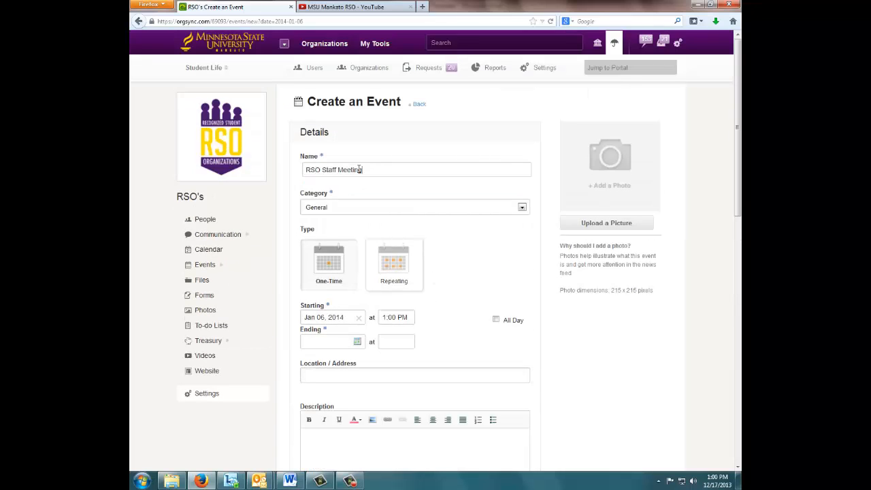
Step: Make the event a repeating one and set its end time to 2:00 PM
{"action": "left_click", "coordinate": [396, 284]}
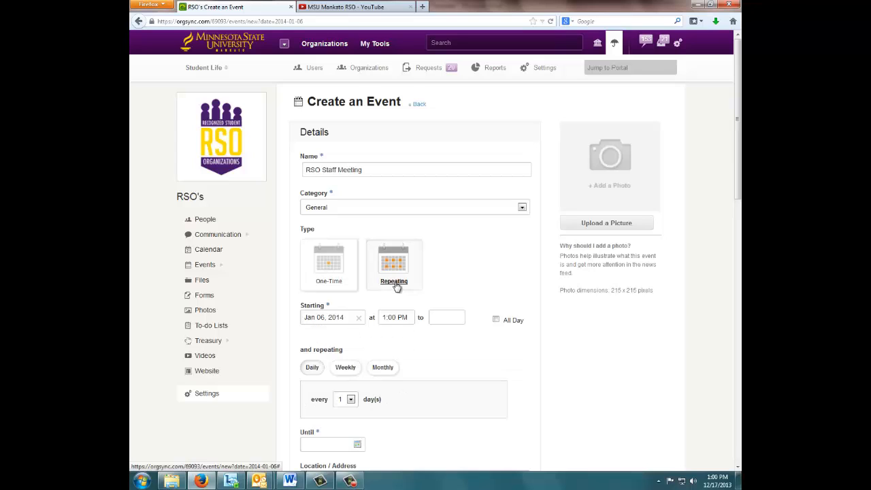
{"action": "left_click", "coordinate": [404, 316]}
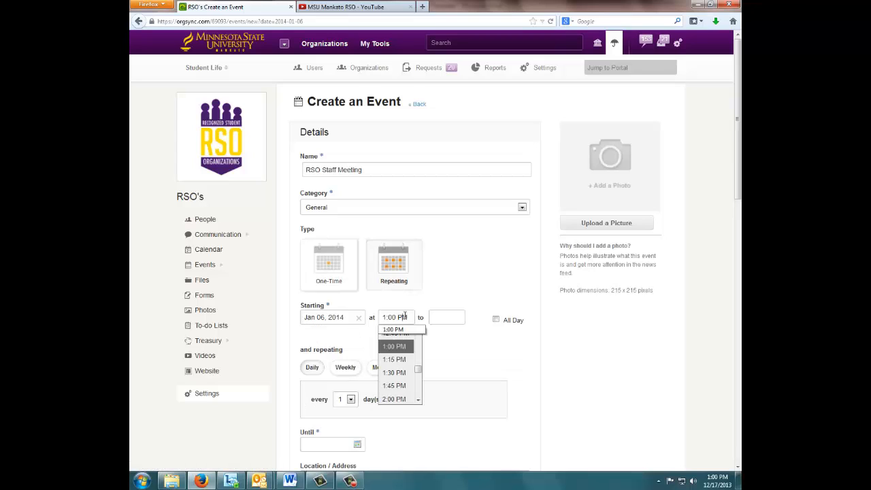
{"action": "left_click", "coordinate": [436, 318]}
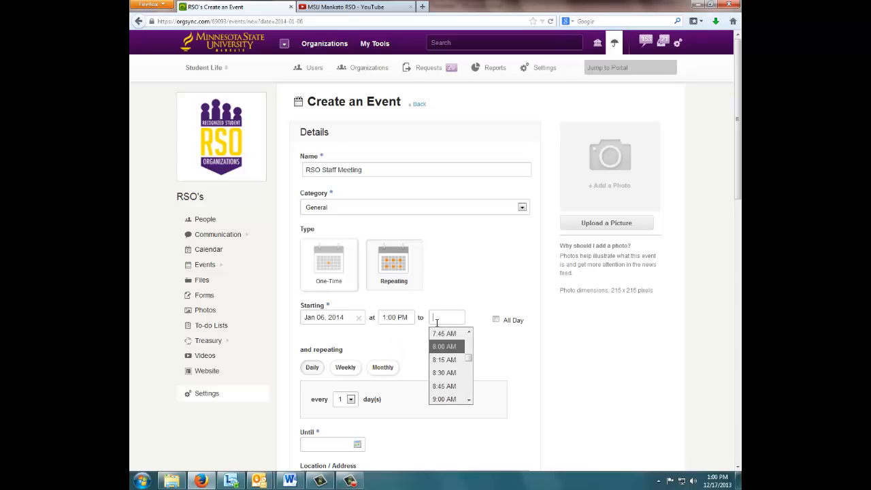
{"action": "type", "text": "2"}
{"action": "left_click", "coordinate": [446, 331]}
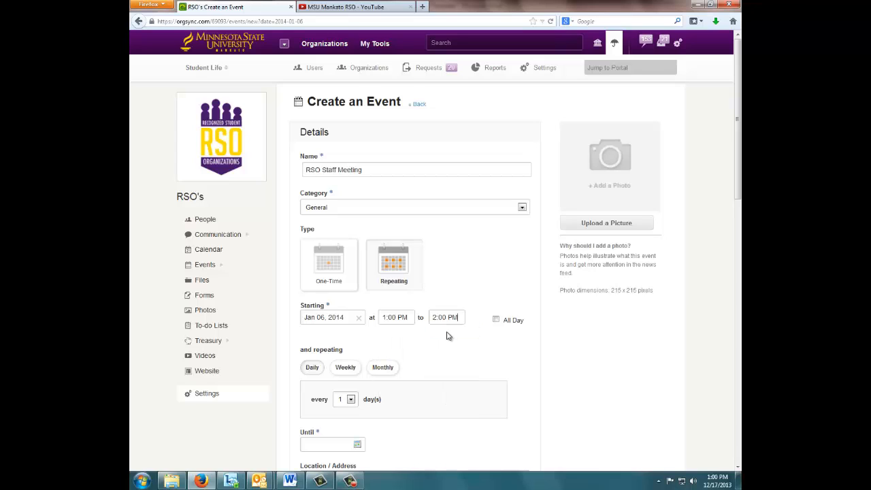
Step: Set the event to repeat weekly on Monday until May 12, 2014
{"action": "left_click", "coordinate": [350, 368]}
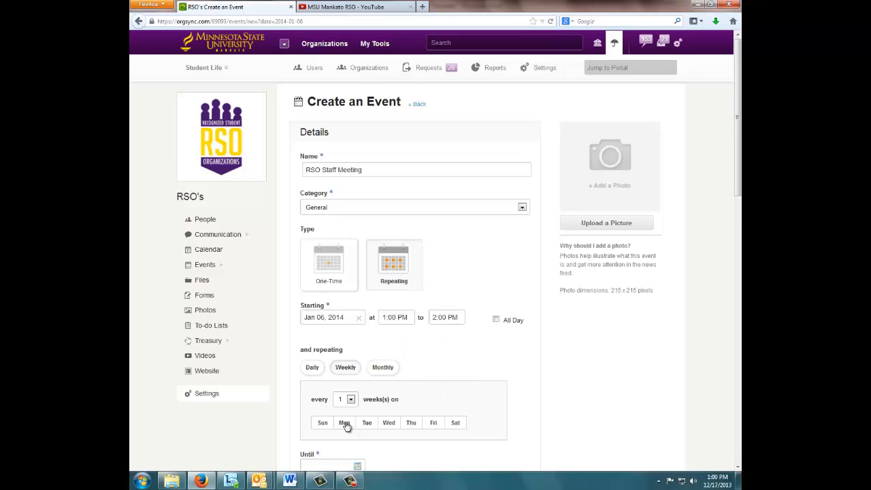
{"action": "scroll", "coordinate": [366, 253], "scroll_direction": "down", "scroll_amount": 4}
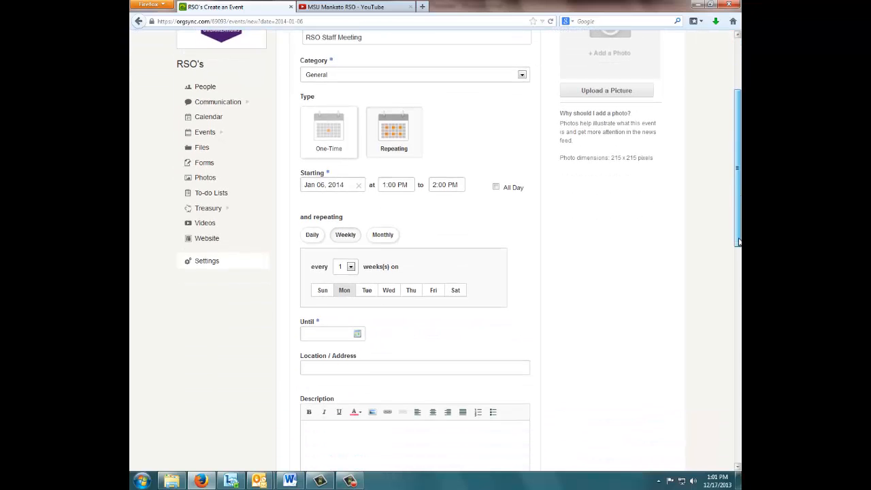
{"action": "left_click", "coordinate": [359, 329]}
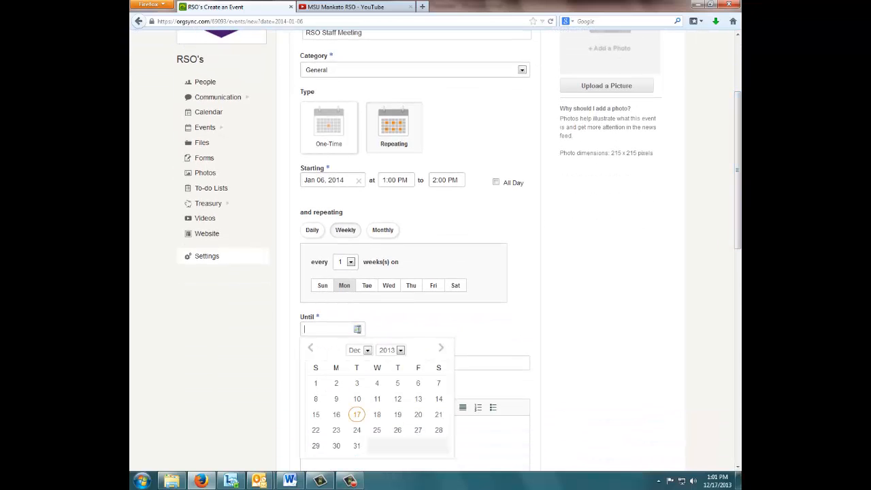
{"action": "left_click", "coordinate": [367, 350]}
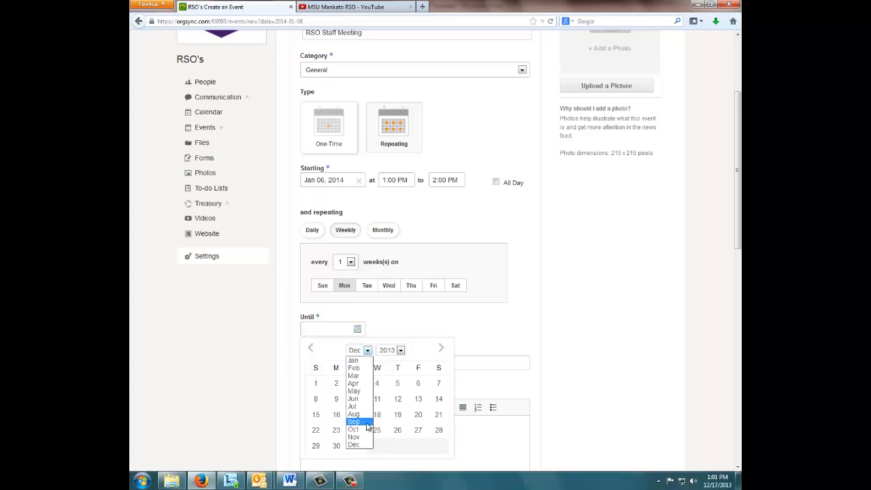
{"action": "left_click", "coordinate": [366, 393]}
{"action": "left_click", "coordinate": [399, 350]}
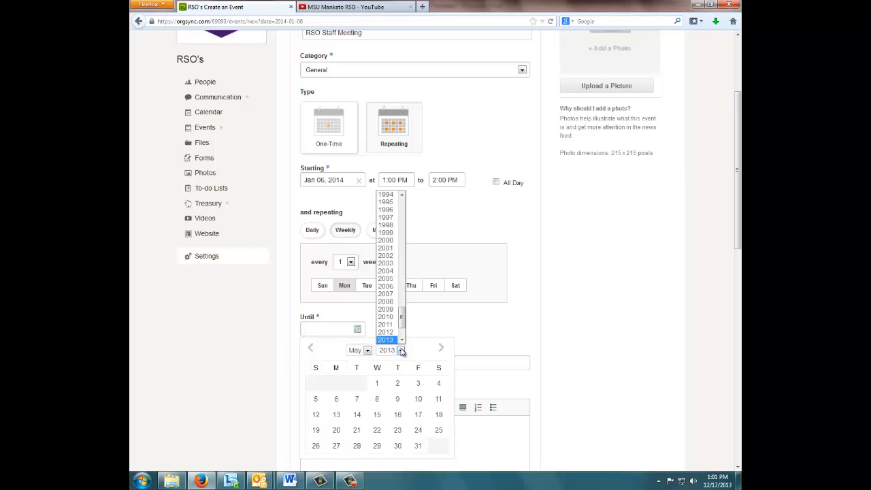
{"action": "left_click_drag", "start_coordinate": [403, 320], "coordinate": [402, 328]}
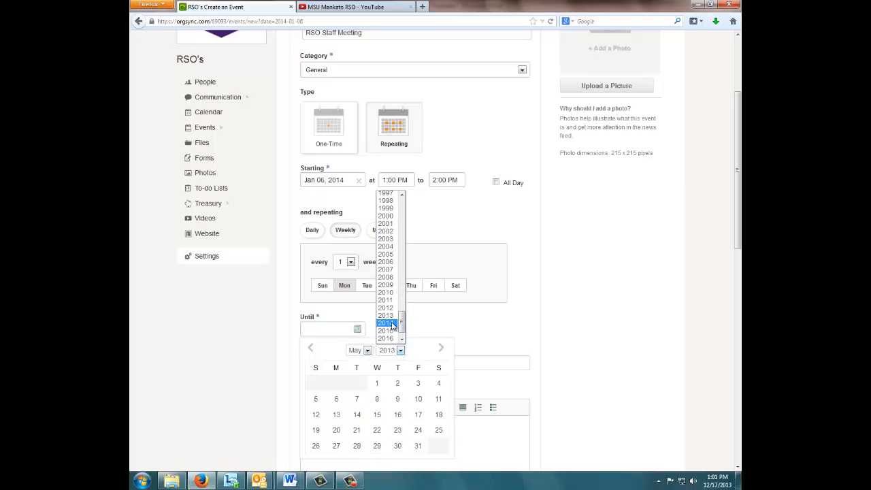
{"action": "left_click", "coordinate": [391, 326]}
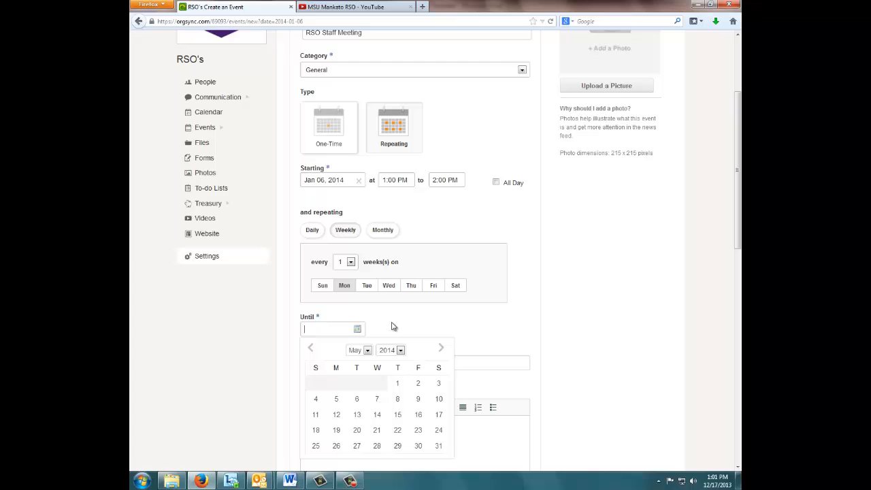
{"action": "left_click", "coordinate": [336, 414]}
Step: Set the event's location to the suggested entry "CSU 173- RSO Clubhouse space"
{"action": "scroll", "coordinate": [369, 261], "scroll_direction": "down", "scroll_amount": 2}
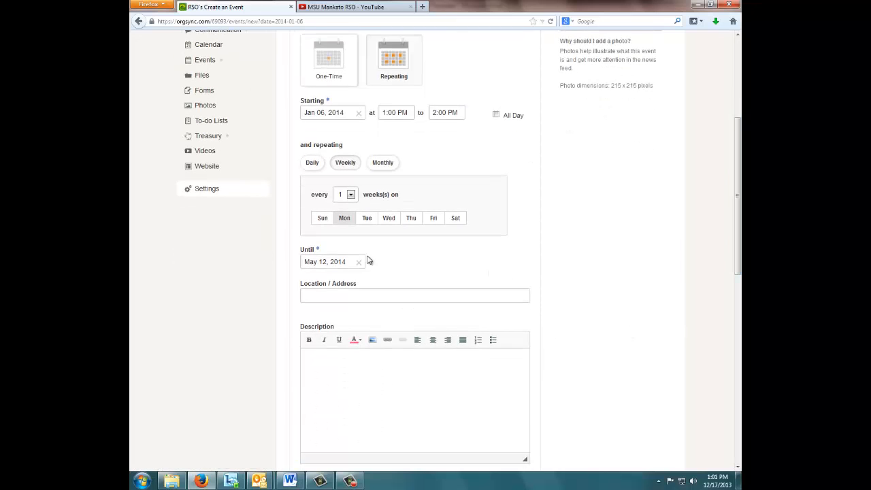
{"action": "left_click", "coordinate": [338, 292]}
{"action": "type", "text": "C"}
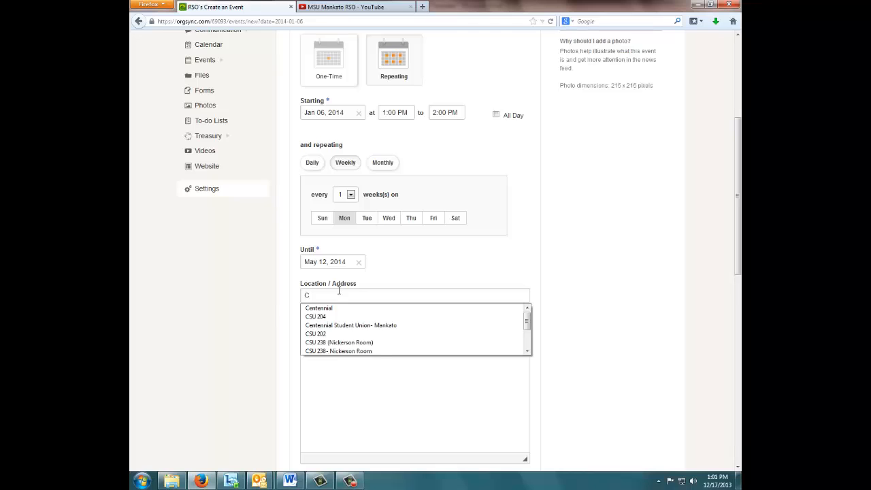
{"action": "type", "text": "SU 173"}
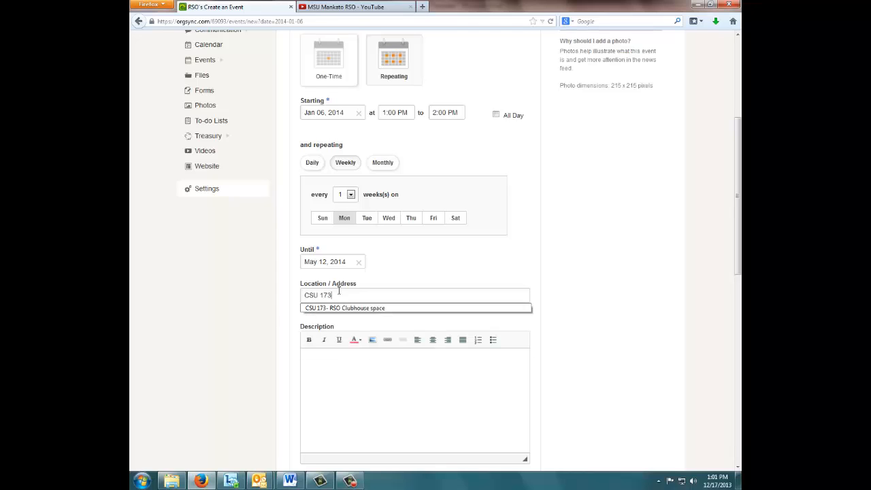
{"action": "left_click", "coordinate": [354, 309]}
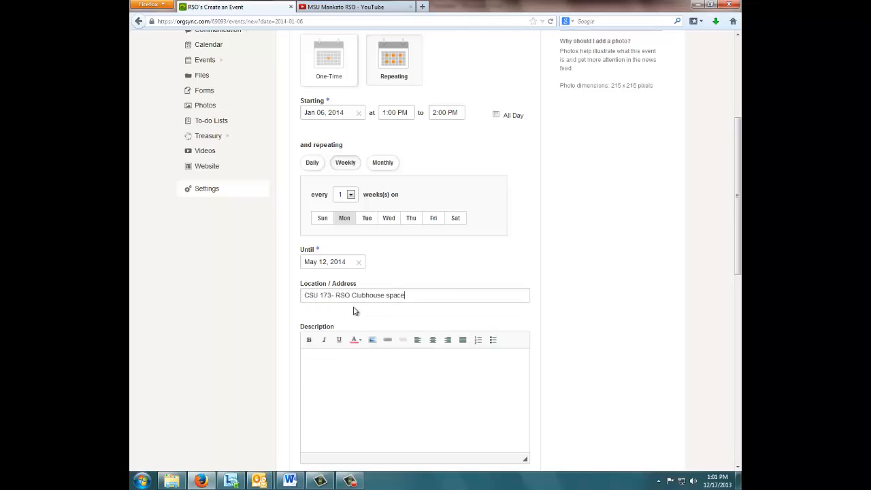
Step: Enter the event description "We will use this time to catch up on all events and necessary information."
{"action": "scroll", "coordinate": [739, 243], "scroll_direction": "down", "scroll_amount": 3}
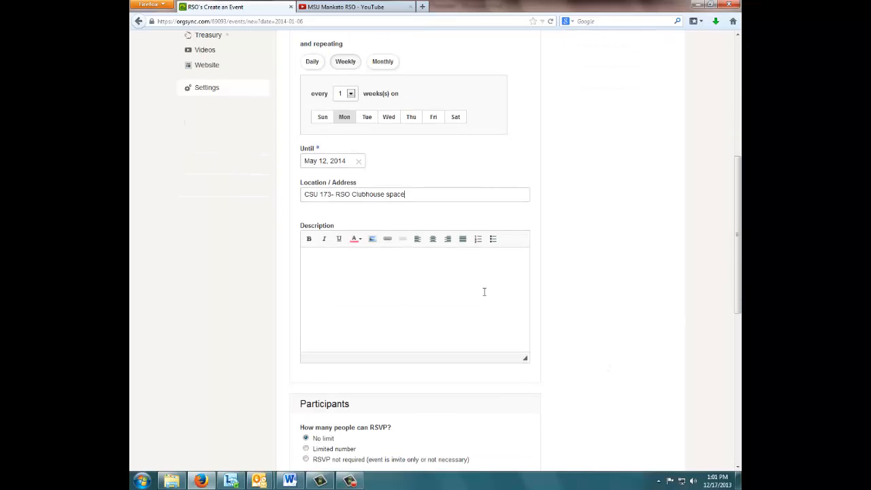
{"action": "left_click", "coordinate": [485, 280]}
{"action": "type", "text": "R"}
{"action": "type", "text": "We w"}
{"action": "type", "text": "ill use this time to"}
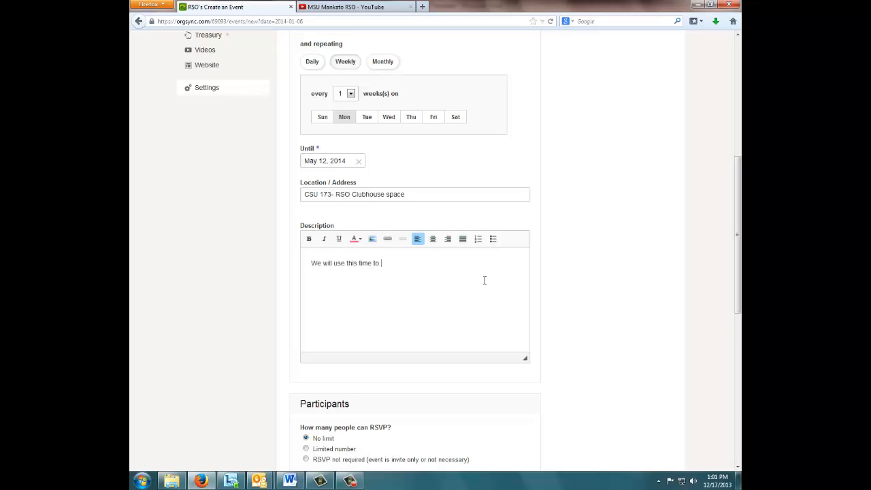
{"action": "type", "text": " catch up on all events and necessary informat"}
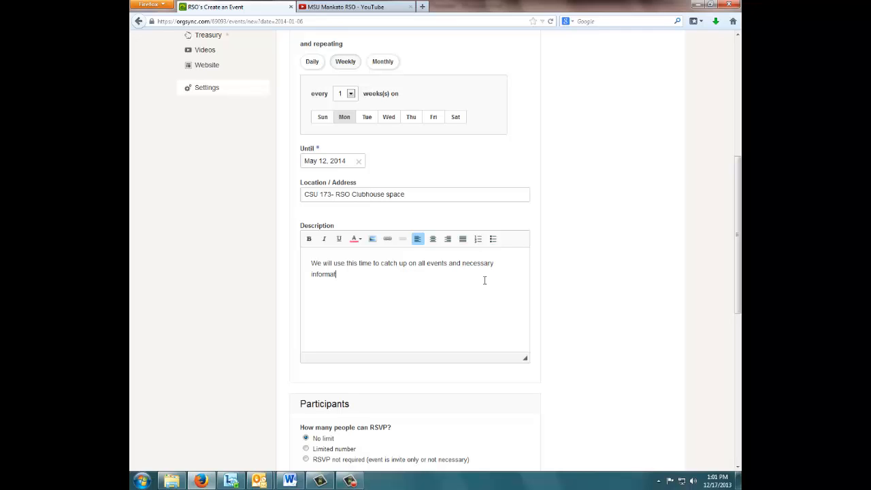
{"action": "type", "text": "ion."}
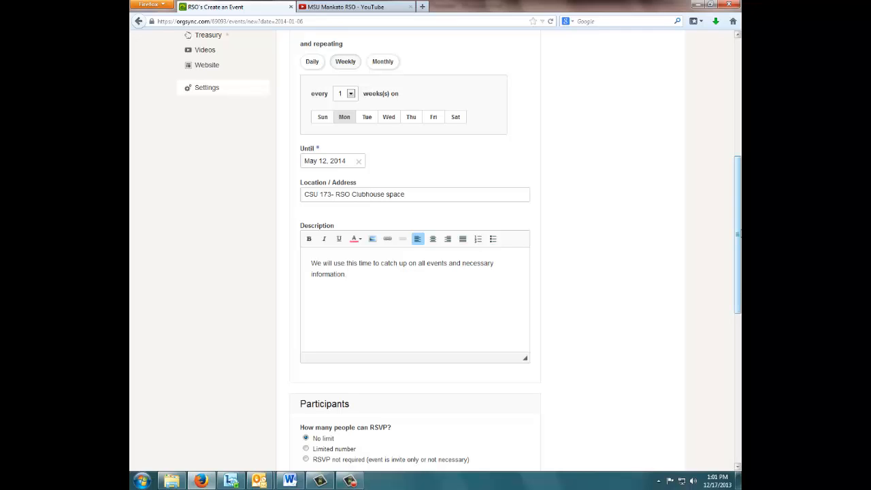
Step: Try the limited-number and RSVP-not-required options for participants, and return the RSVP setting to No limit
{"action": "scroll", "coordinate": [739, 289], "scroll_direction": "down", "scroll_amount": 3}
{"action": "scroll", "coordinate": [739, 289], "scroll_direction": "down", "scroll_amount": 2}
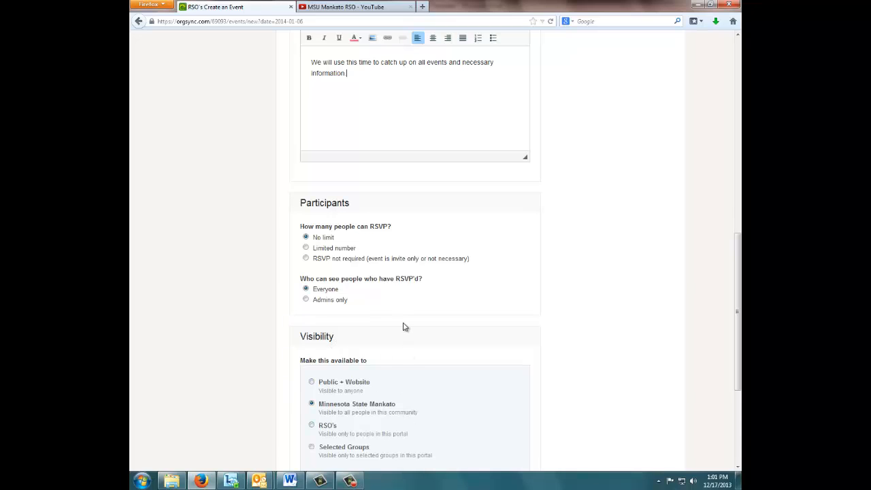
{"action": "left_click", "coordinate": [305, 248]}
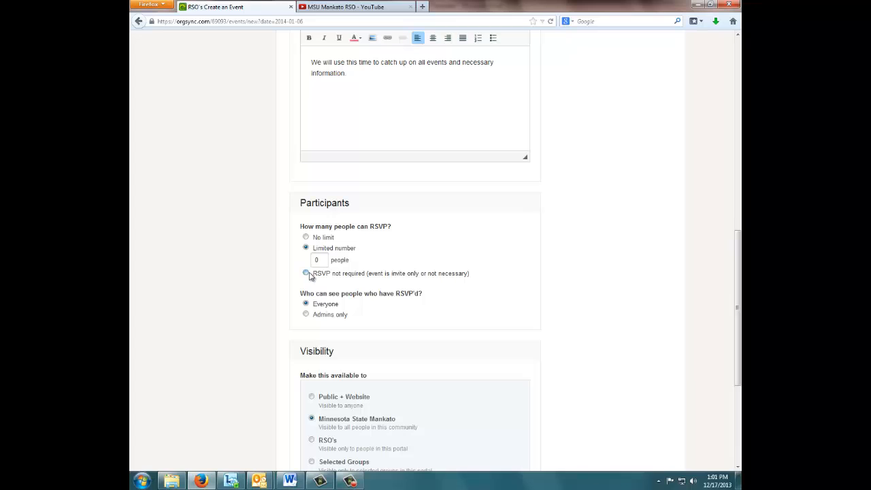
{"action": "left_click", "coordinate": [305, 273]}
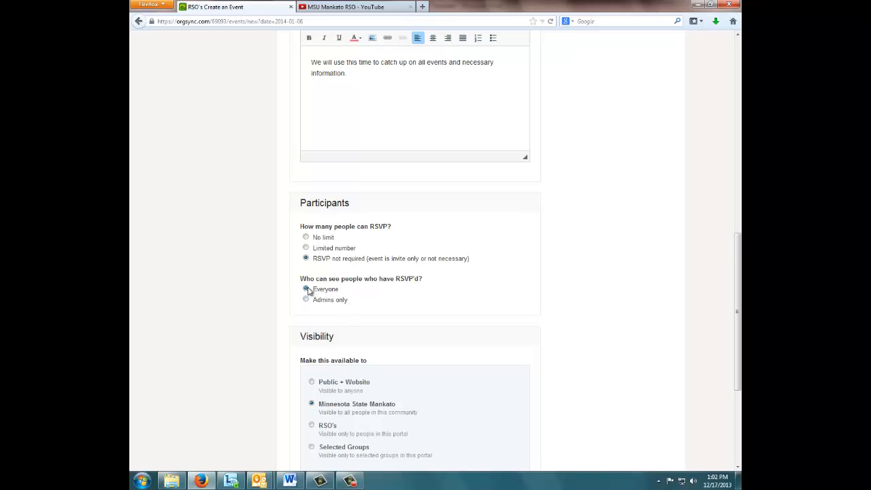
{"action": "left_click", "coordinate": [305, 237]}
Step: Restrict the event's visibility to selected groups, keeping RSO Staff and clearing RSO Advisors and test
{"action": "scroll", "coordinate": [419, 325], "scroll_direction": "down", "scroll_amount": 5}
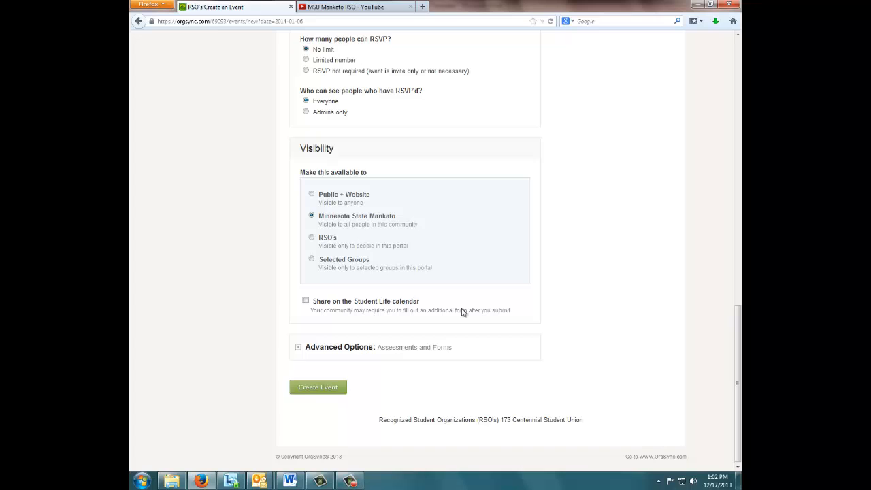
{"action": "left_click", "coordinate": [311, 260]}
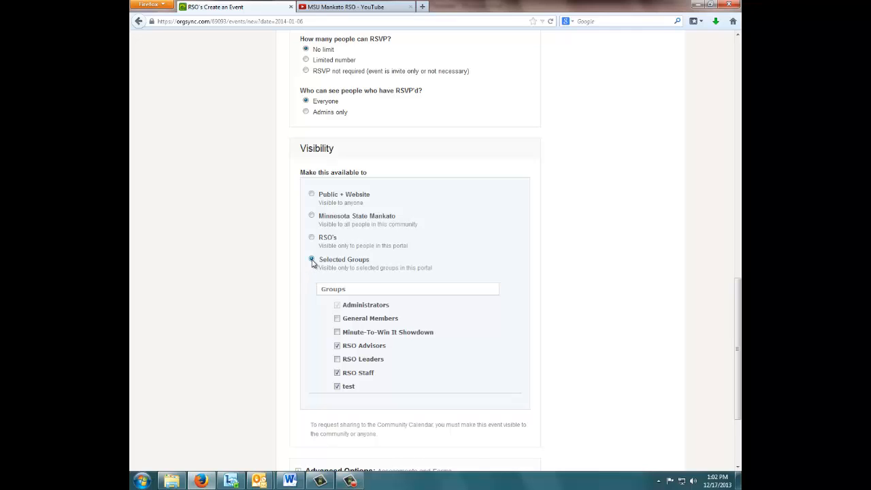
{"action": "left_click", "coordinate": [337, 387]}
{"action": "left_click", "coordinate": [336, 347]}
Step: Upload the event picture found by searching the images folder for "meeting", and create the event
{"action": "scroll", "coordinate": [468, 352], "scroll_direction": "down", "scroll_amount": 3}
{"action": "scroll", "coordinate": [509, 350], "scroll_direction": "up", "scroll_amount": 15}
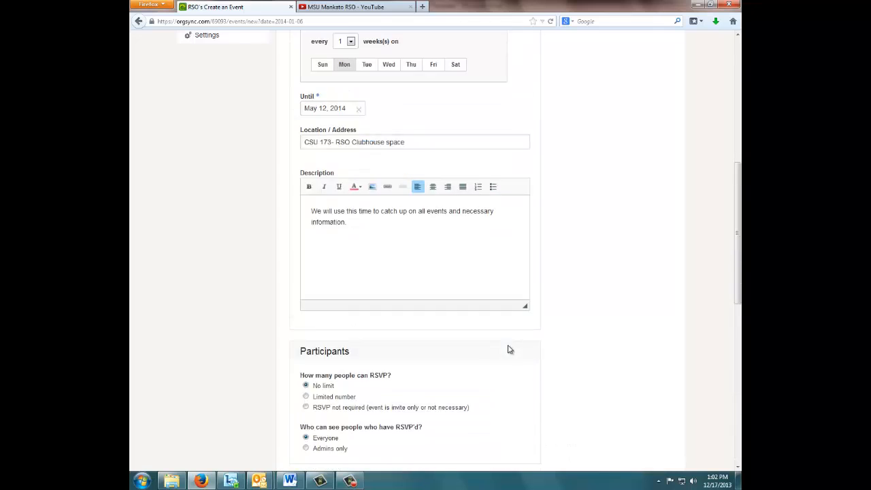
{"action": "left_click", "coordinate": [600, 198]}
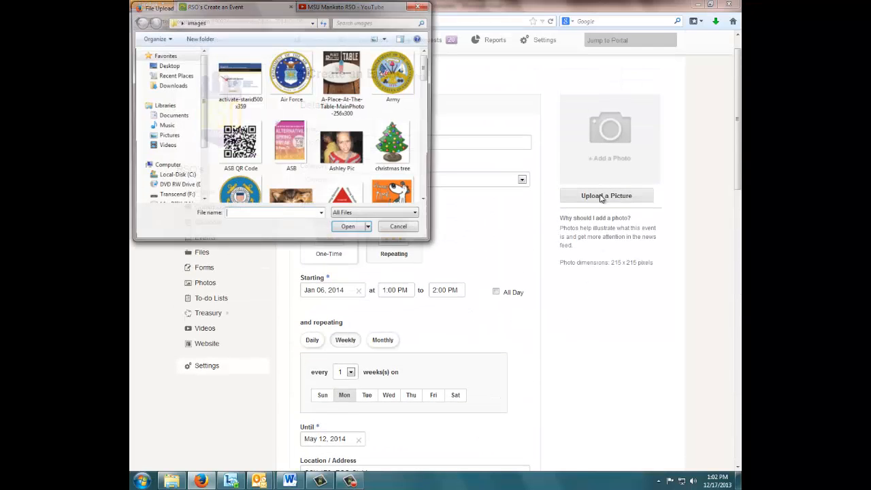
{"action": "left_click", "coordinate": [385, 21]}
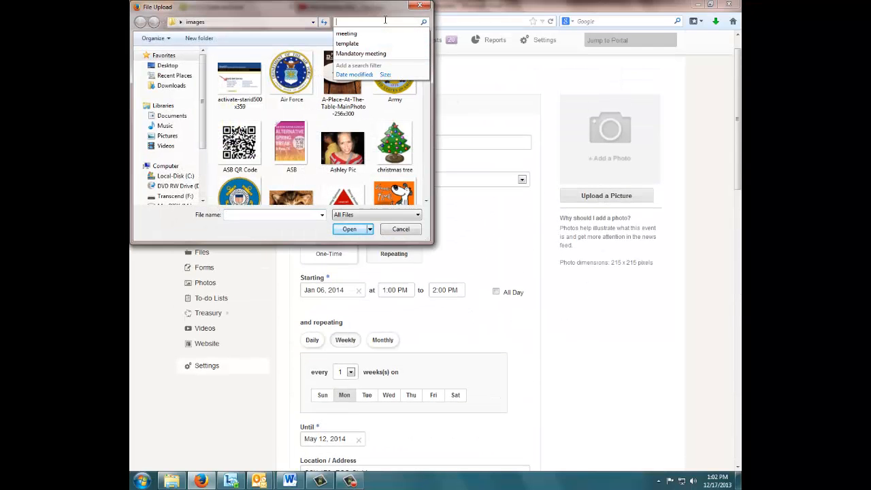
{"action": "type", "text": "meeting"}
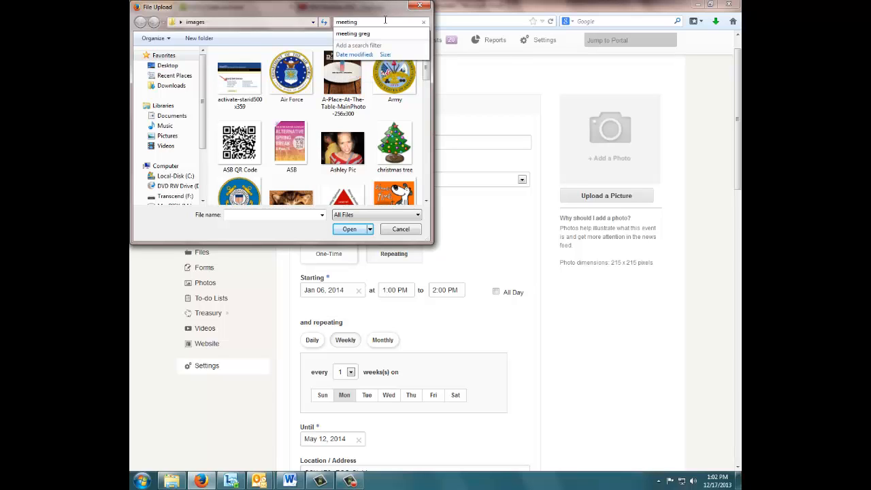
{"action": "left_click", "coordinate": [252, 68]}
{"action": "double_click", "coordinate": [252, 68]}
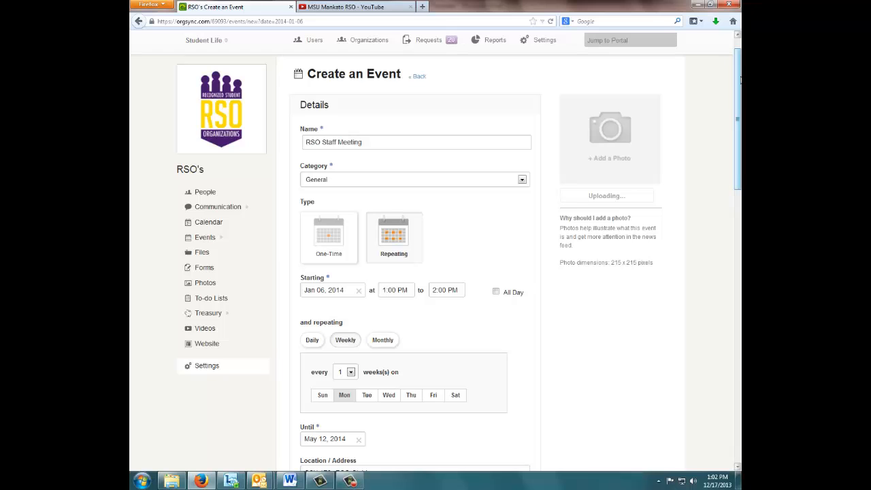
{"action": "left_click_drag", "start_coordinate": [740, 80], "coordinate": [740, 348]}
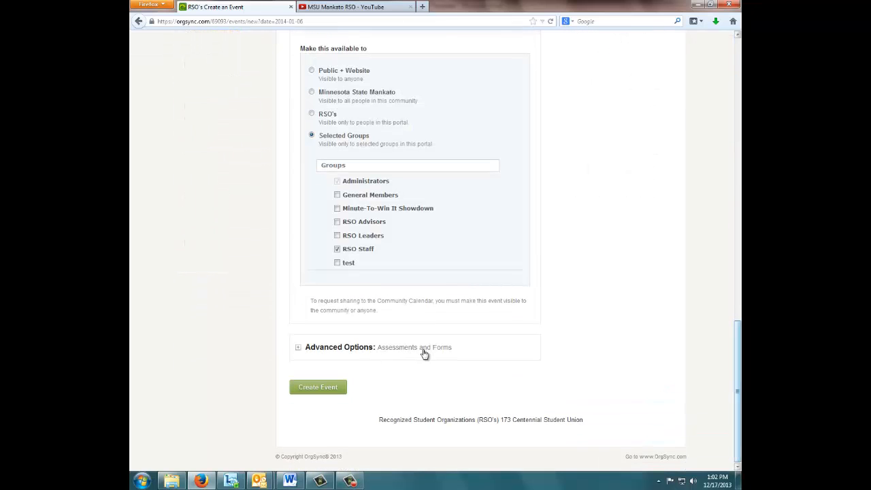
{"action": "left_click", "coordinate": [338, 391]}
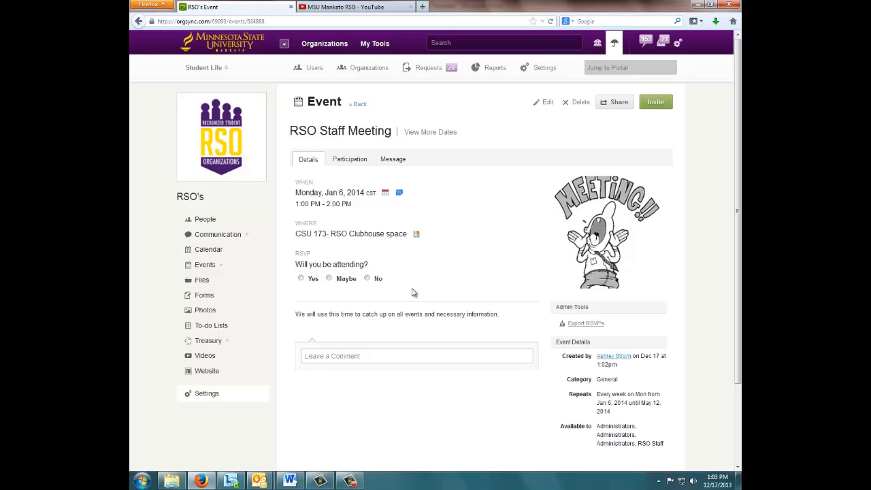
Step: Try selecting the RSO Staff list as invitees to the RSO Staff Meeting, and cancel the invitation
{"action": "left_click", "coordinate": [664, 103]}
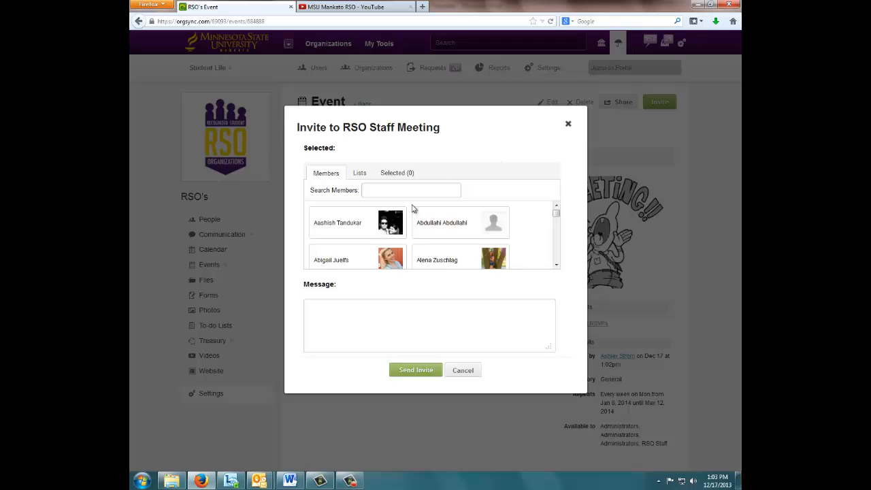
{"action": "left_click", "coordinate": [357, 174]}
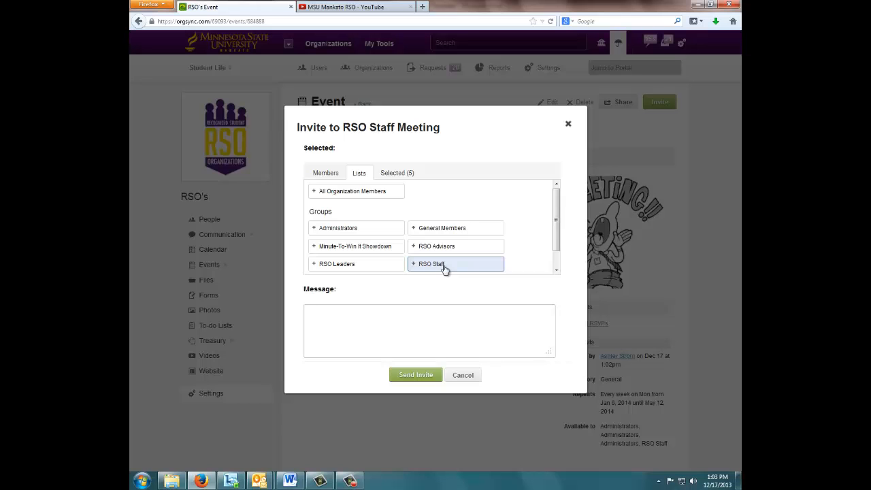
{"action": "left_click", "coordinate": [462, 375]}
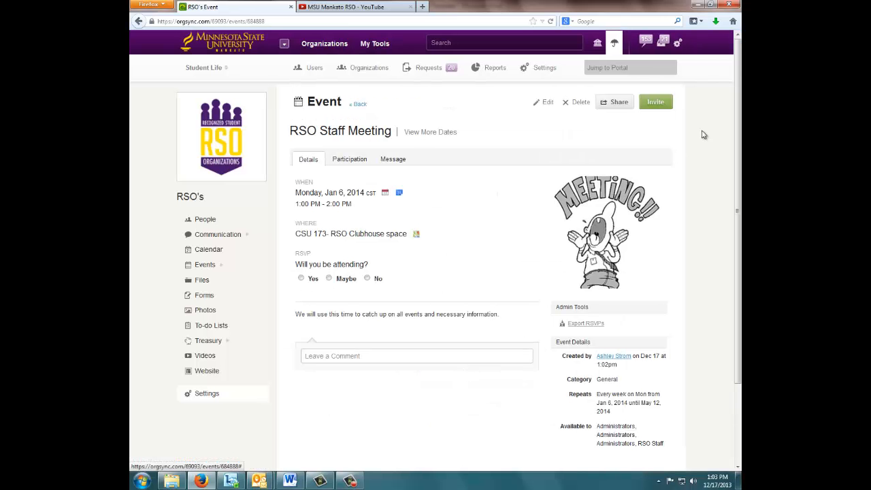
Step: Examine the event's sharing options, including promotion, QR code, Facebook and Twitter, and highlight the event's shareable link
{"action": "left_click", "coordinate": [617, 104]}
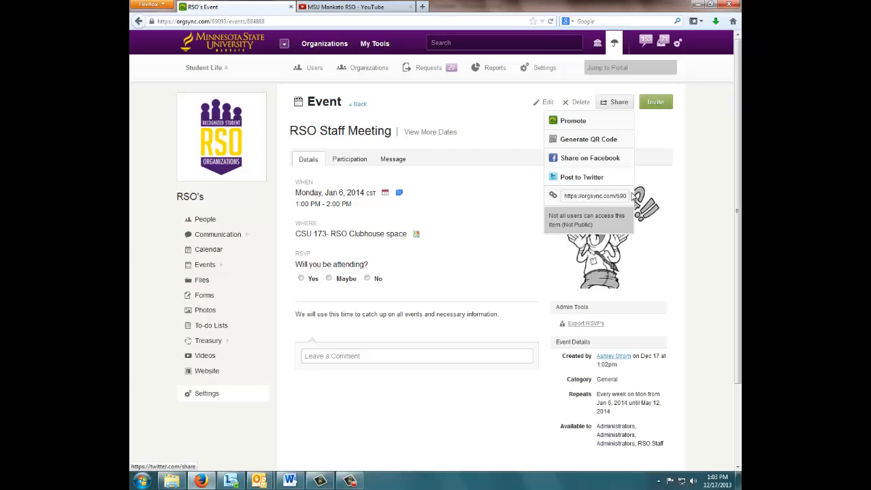
{"action": "left_click_drag", "start_coordinate": [565, 197], "coordinate": [692, 199]}
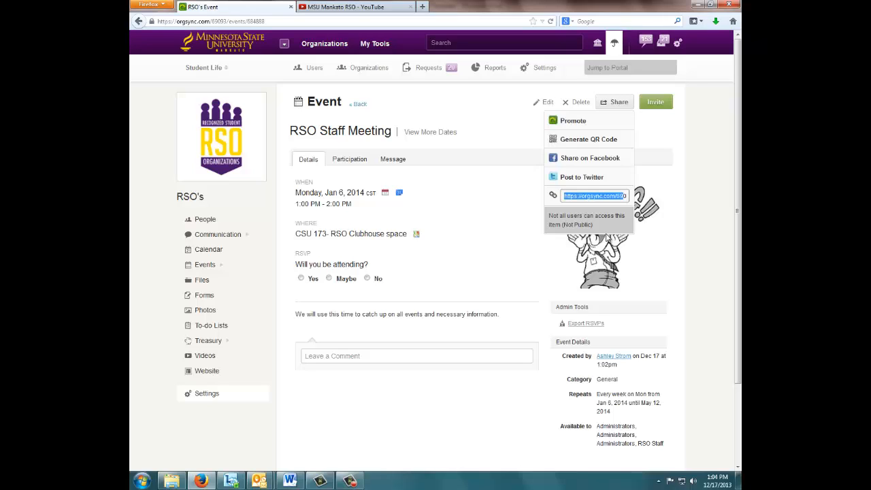
{"action": "left_click_drag", "start_coordinate": [564, 197], "coordinate": [599, 197]}
{"action": "left_click", "coordinate": [623, 197]}
{"action": "left_click", "coordinate": [697, 143]}
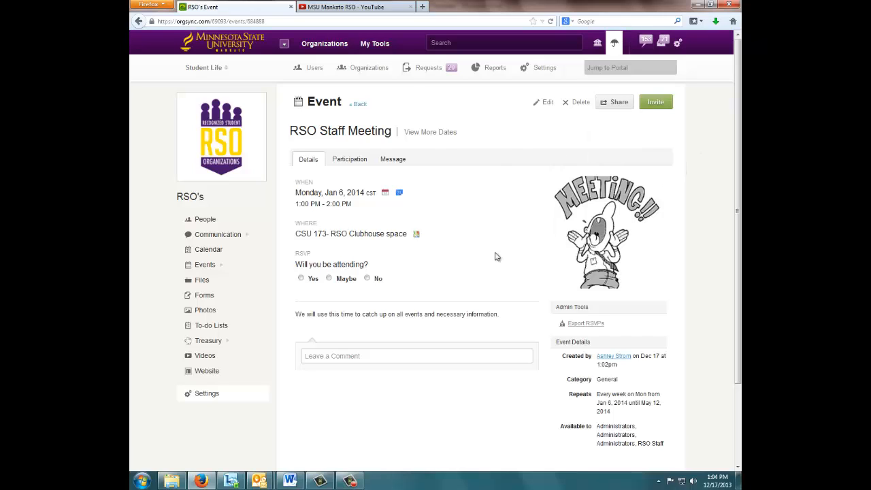
{"action": "left_click", "coordinate": [611, 102]}
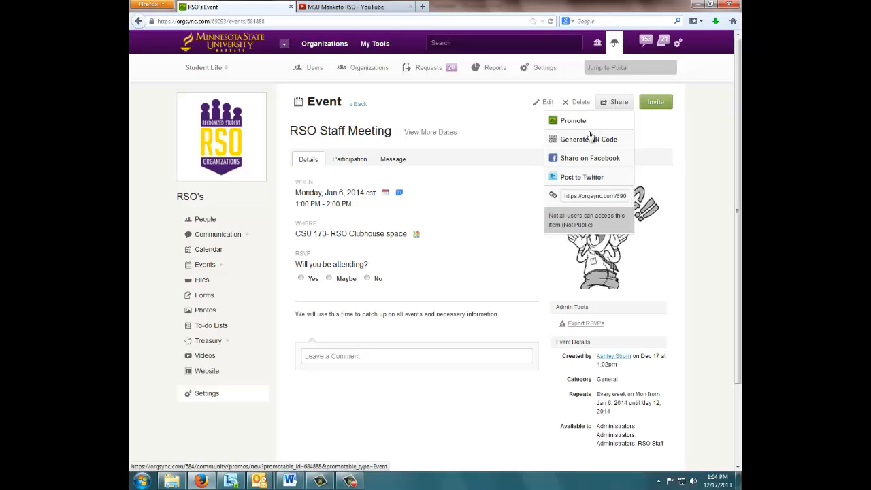